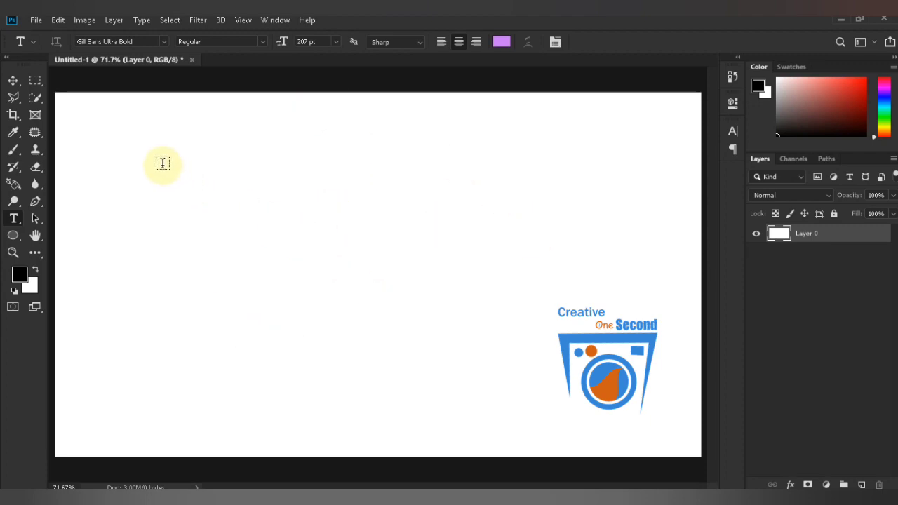
- Create a paragraph text box across the middle of the canvas containing "TEXT WARP" on two lines
{"action": "left_click_drag", "start_coordinate": [159, 162], "coordinate": [574, 376]}
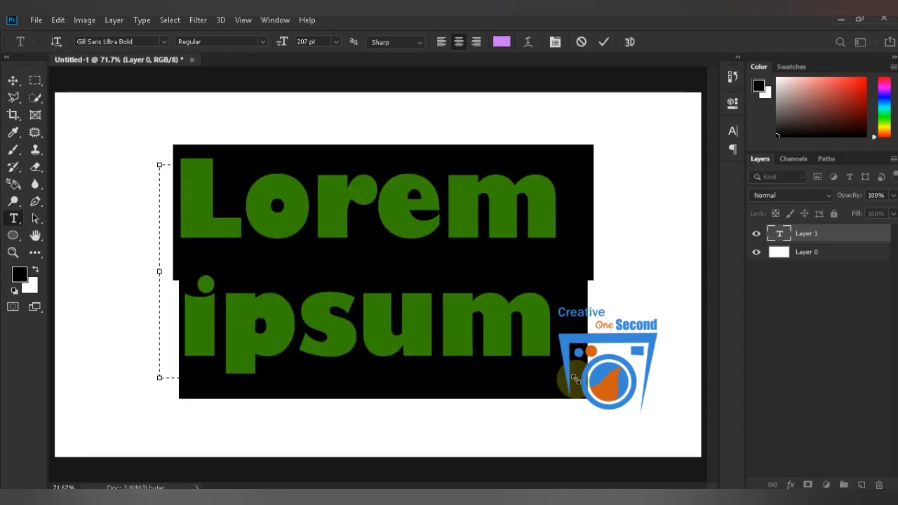
{"action": "type", "text": "Lo"}
{"action": "type", "text": "TEXT "}
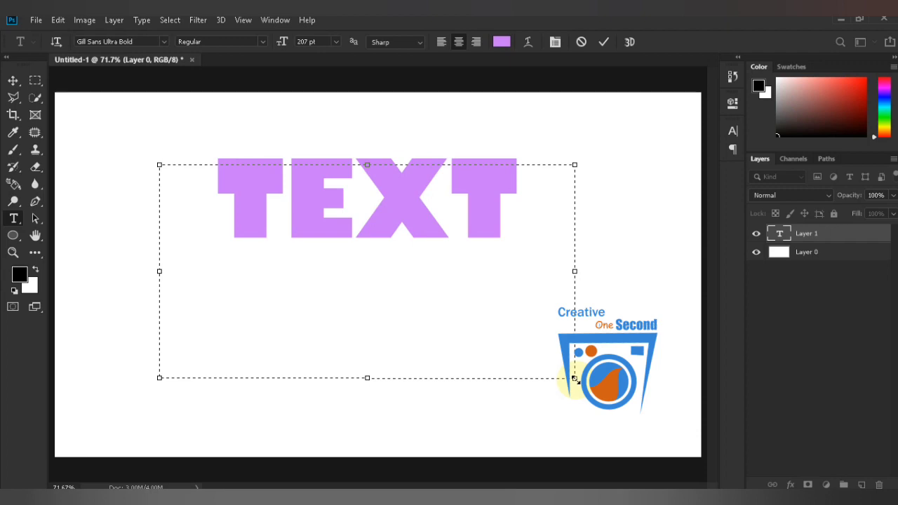
{"action": "type", "text": "WARP"}
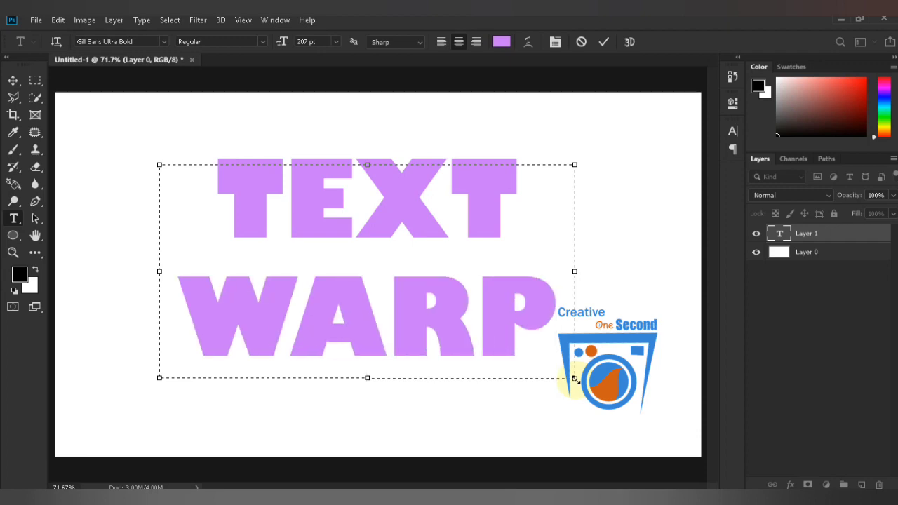
{"action": "key", "text": "ctrl+Return"}
- Switch the document view to full screen mode with the menu bar
{"action": "key", "text": "f"}
{"action": "key", "text": "f"}
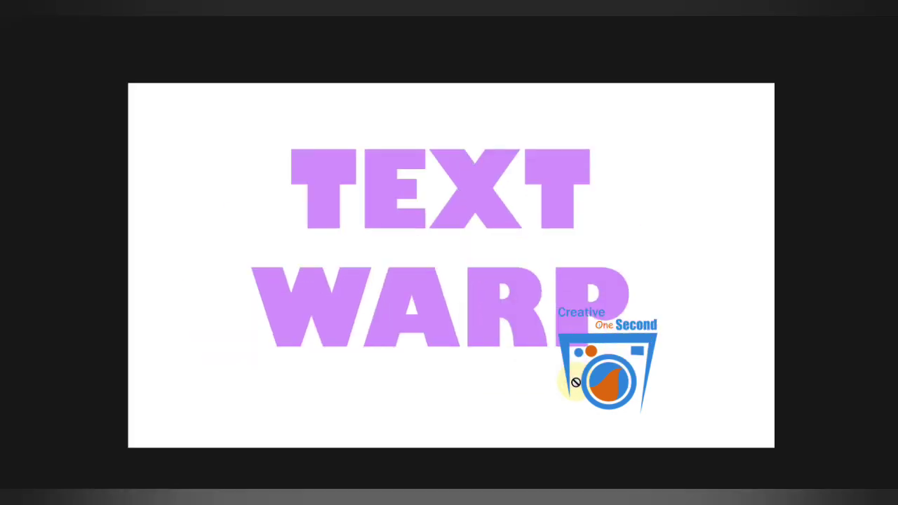
{"action": "key", "text": "f"}
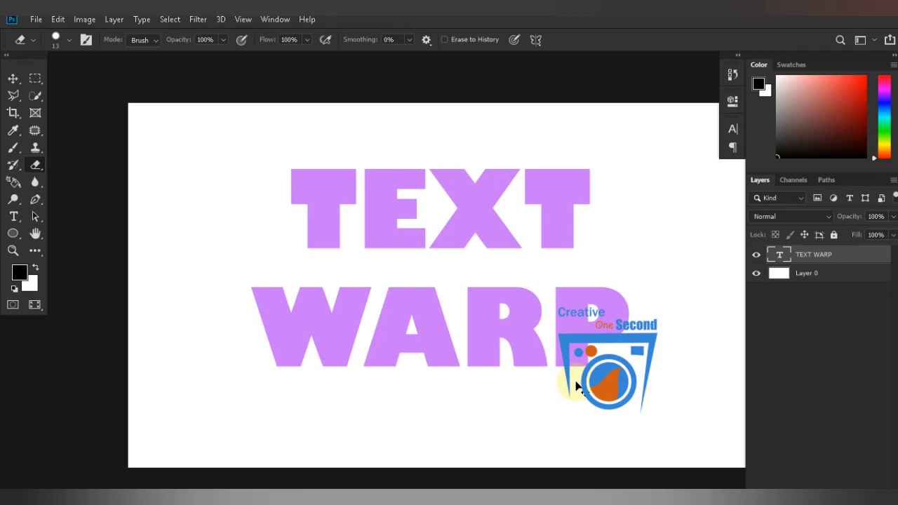
- Select all the text in the TEXT WARP layer and set its font size to 137 pt
{"action": "double_click", "coordinate": [576, 383], "text": "ctrl"}
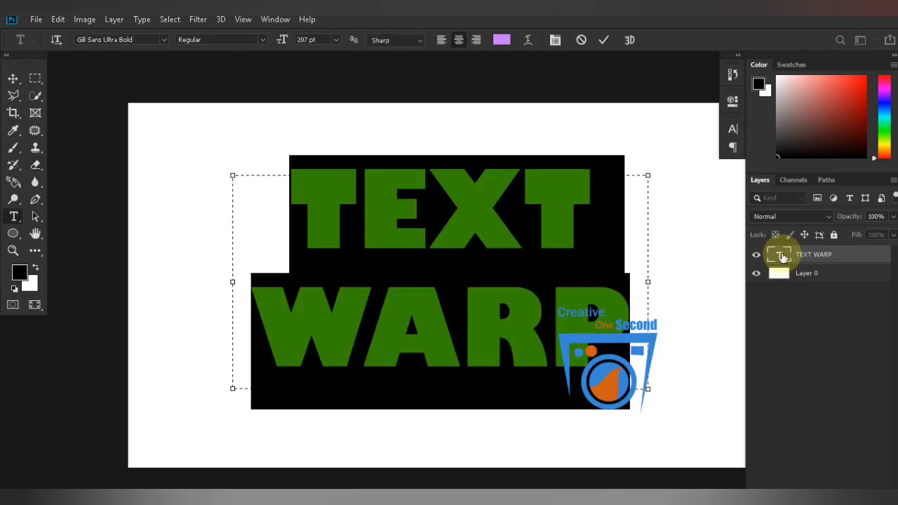
{"action": "left_click", "coordinate": [784, 257]}
{"action": "key", "text": "e"}
{"action": "double_click", "coordinate": [781, 257]}
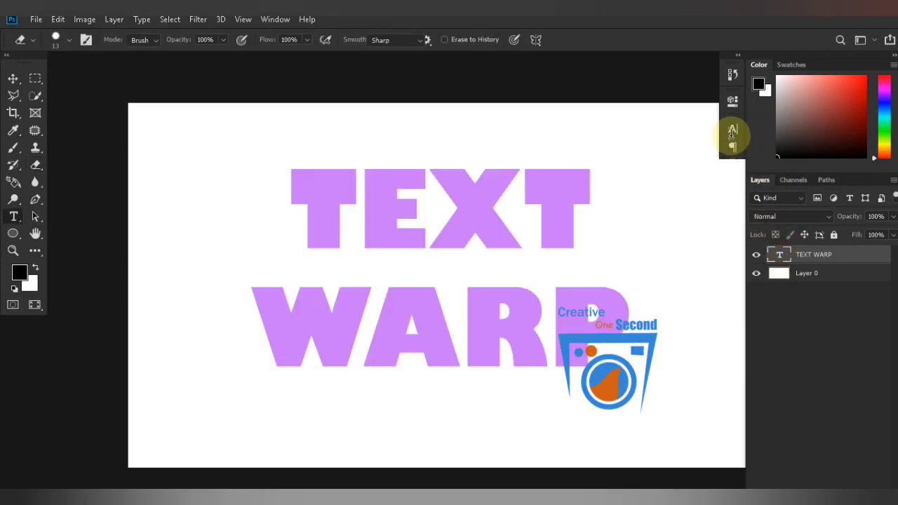
{"action": "left_click", "coordinate": [732, 130]}
{"action": "left_click", "coordinate": [586, 159]}
{"action": "left_click_drag", "start_coordinate": [587, 159], "coordinate": [540, 164]}
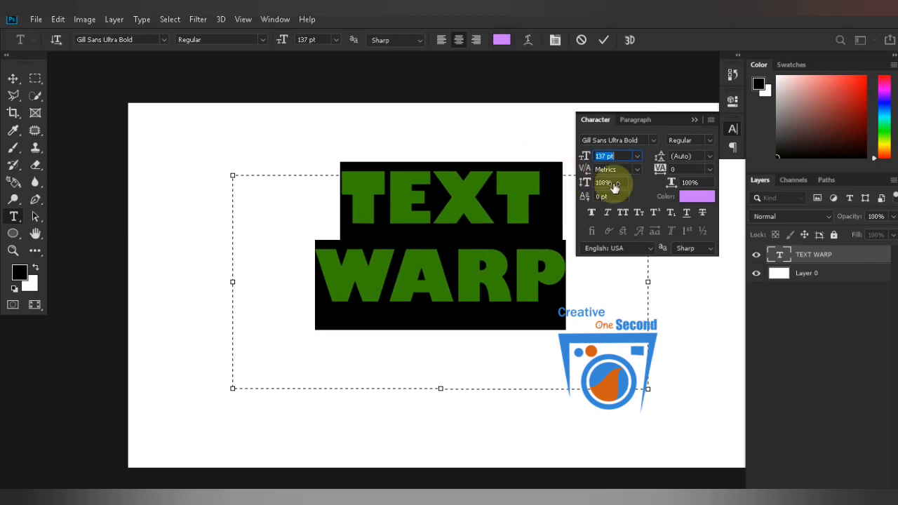
- Add a third line reading "EFFECTS" below WARP in the text box and commit the text
{"action": "left_click", "coordinate": [565, 270]}
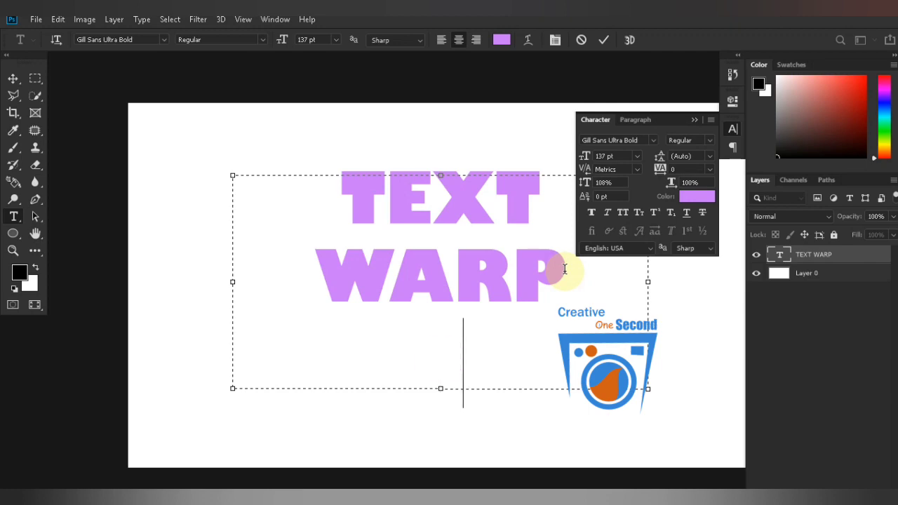
{"action": "type", "text": "e"}
{"action": "key", "text": "BackSpace"}
{"action": "type", "text": "EFFECT"}
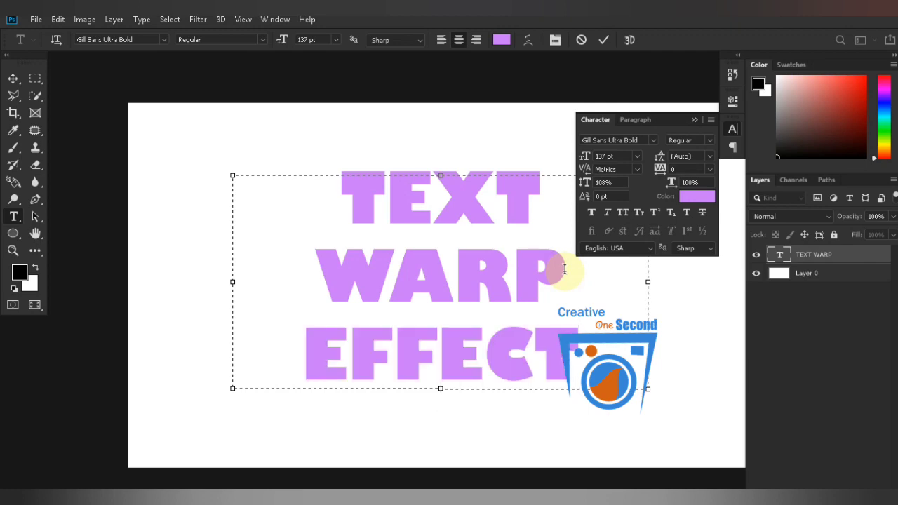
{"action": "type", "text": "S"}
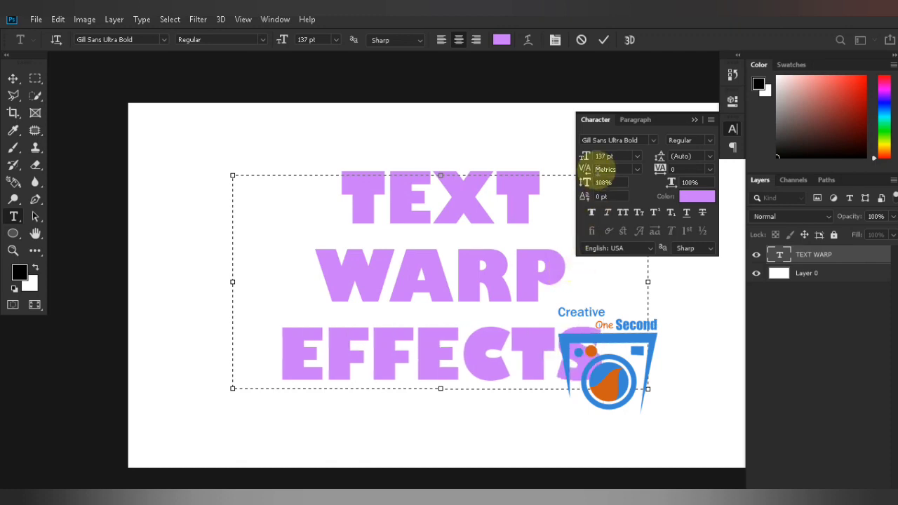
{"action": "left_click", "coordinate": [779, 254]}
{"action": "double_click", "coordinate": [778, 254]}
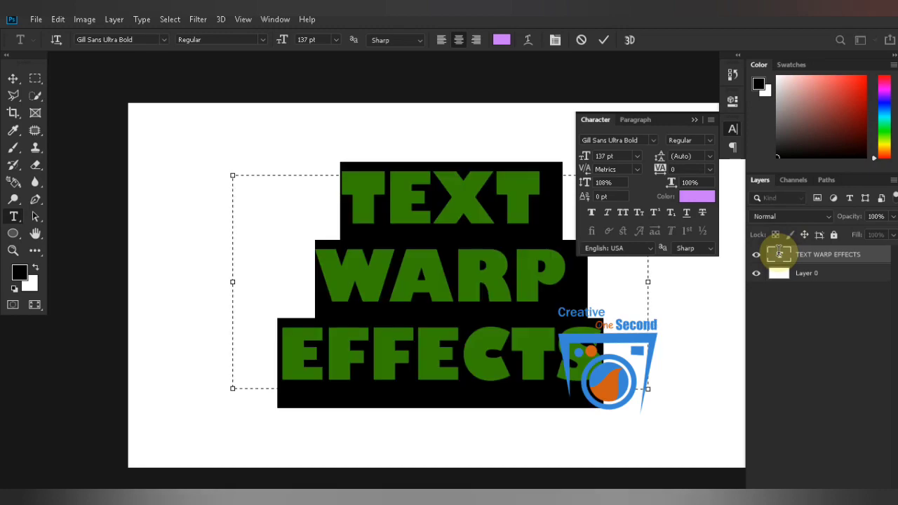
{"action": "left_click", "coordinate": [779, 256]}
{"action": "left_click", "coordinate": [694, 122]}
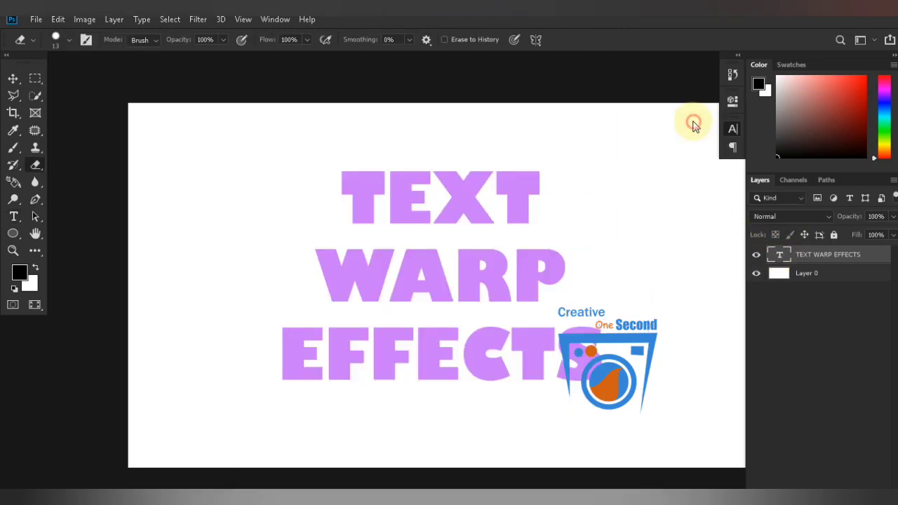
- Select the whole canvas and centre the text layer on it horizontally
{"action": "key", "text": "v"}
{"action": "key", "text": "ctrl+a"}
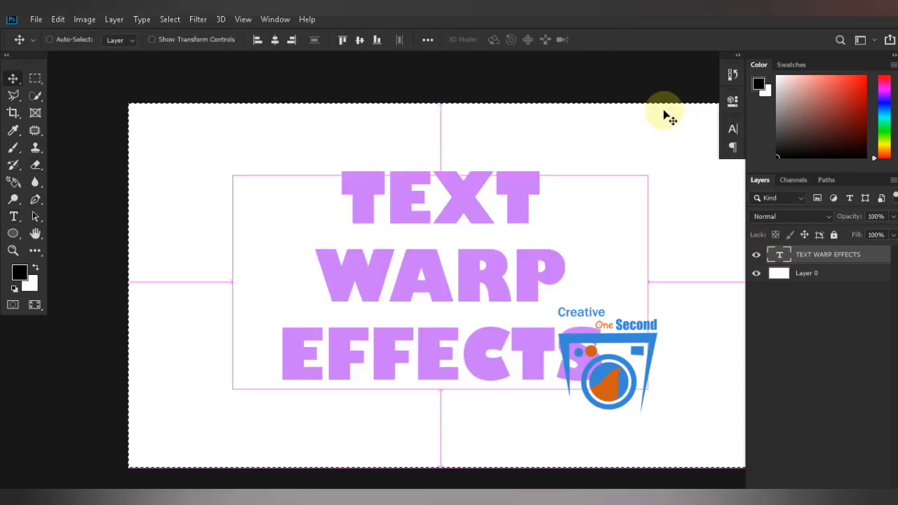
{"action": "left_click", "coordinate": [275, 40]}
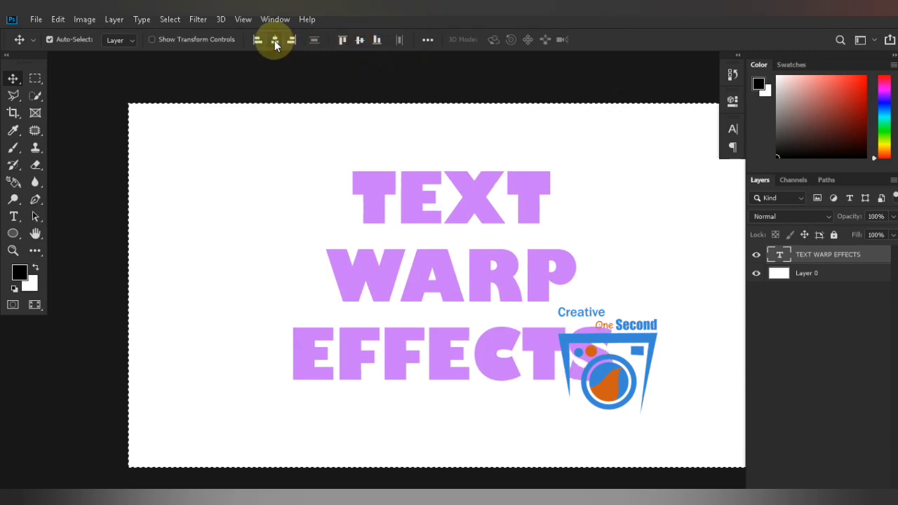
- Enlarge the text box to about 14.2 by 8.2 in and set all its text to 162 pt
{"action": "key", "text": "Return"}
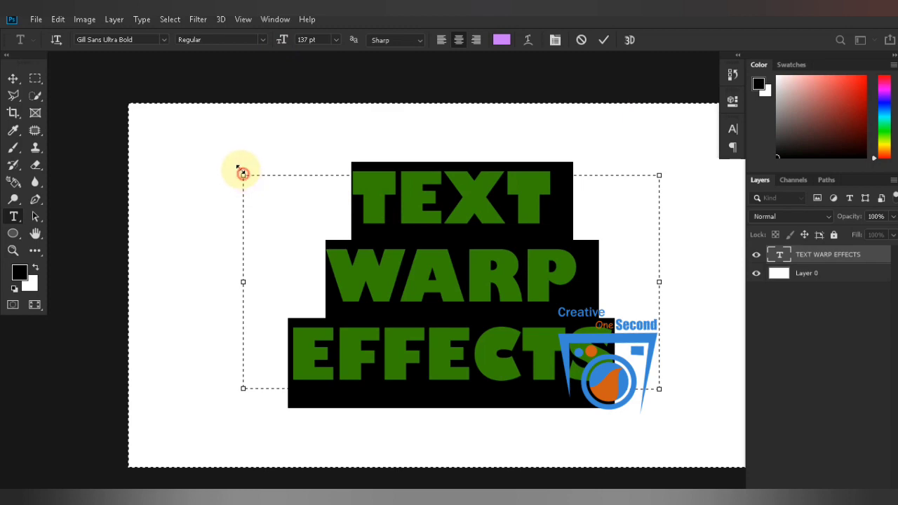
{"action": "left_click_drag", "start_coordinate": [243, 173], "coordinate": [217, 149]}
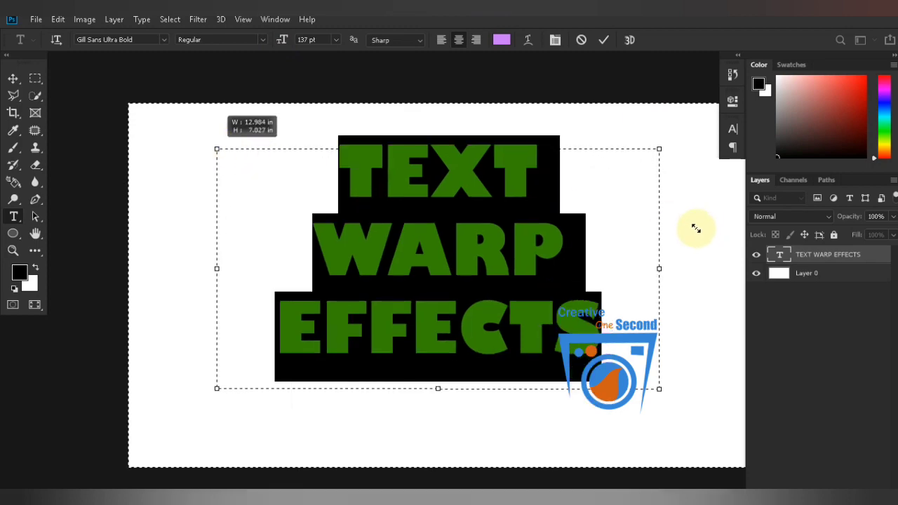
{"action": "left_click", "coordinate": [732, 131]}
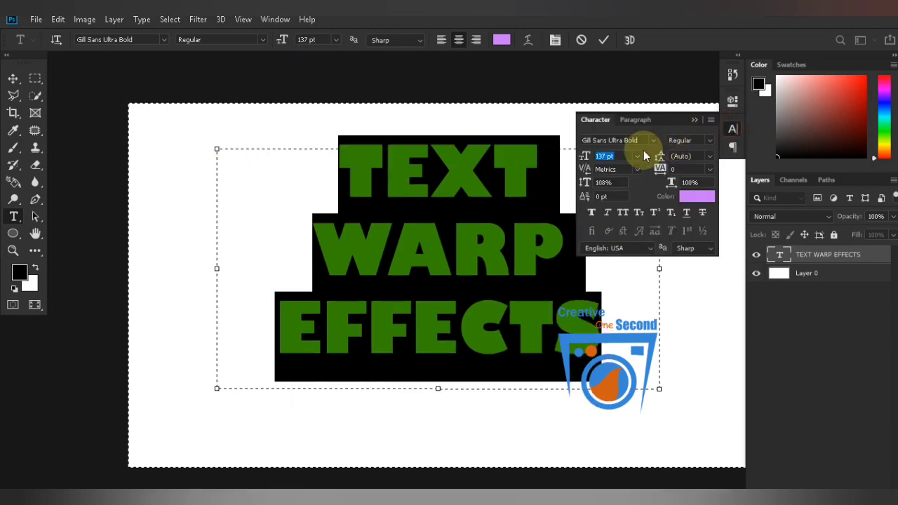
{"action": "left_click_drag", "start_coordinate": [584, 157], "coordinate": [597, 154]}
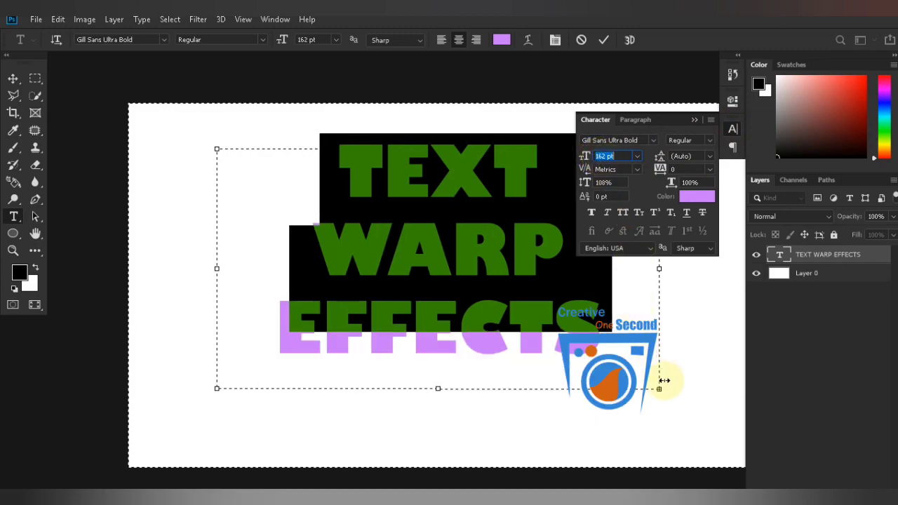
{"action": "left_click_drag", "start_coordinate": [660, 388], "coordinate": [701, 430]}
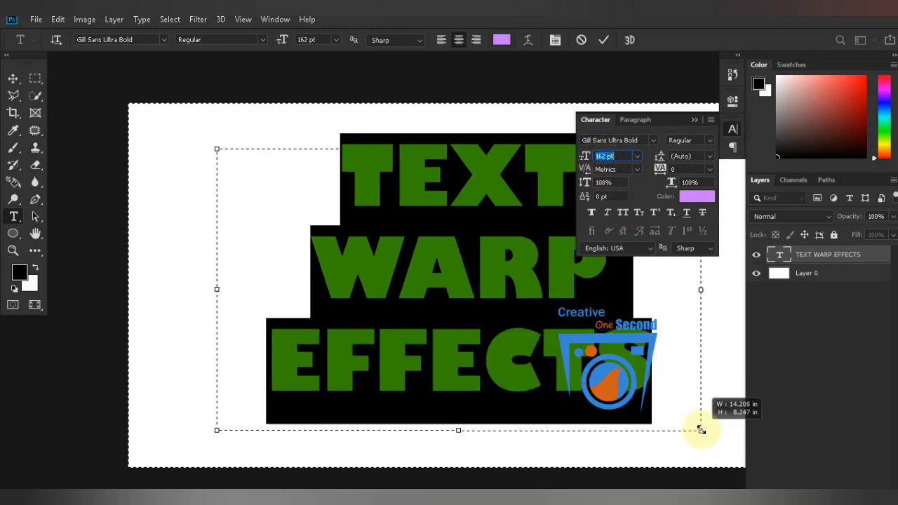
{"action": "key", "text": "ctrl+Return"}
- Centre the resized text layer vertically and horizontally on the canvas selection
{"action": "key", "text": "v"}
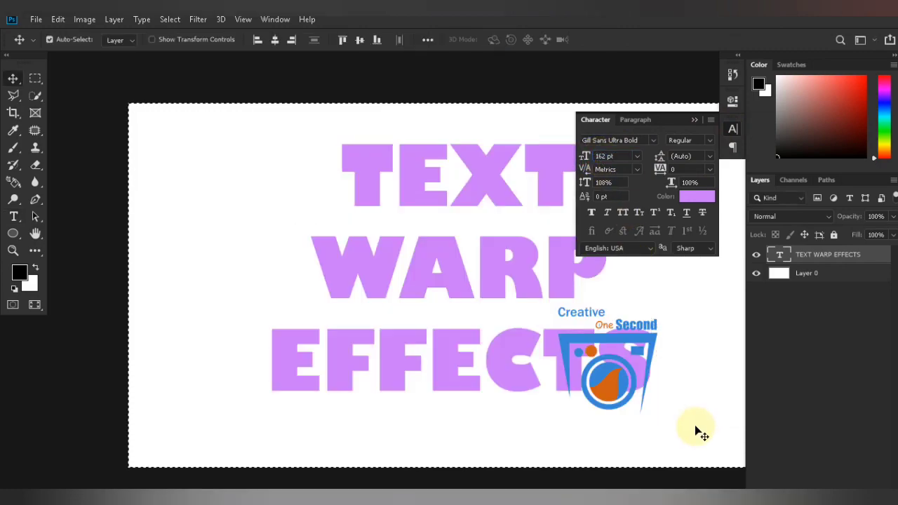
{"action": "left_click", "coordinate": [360, 41]}
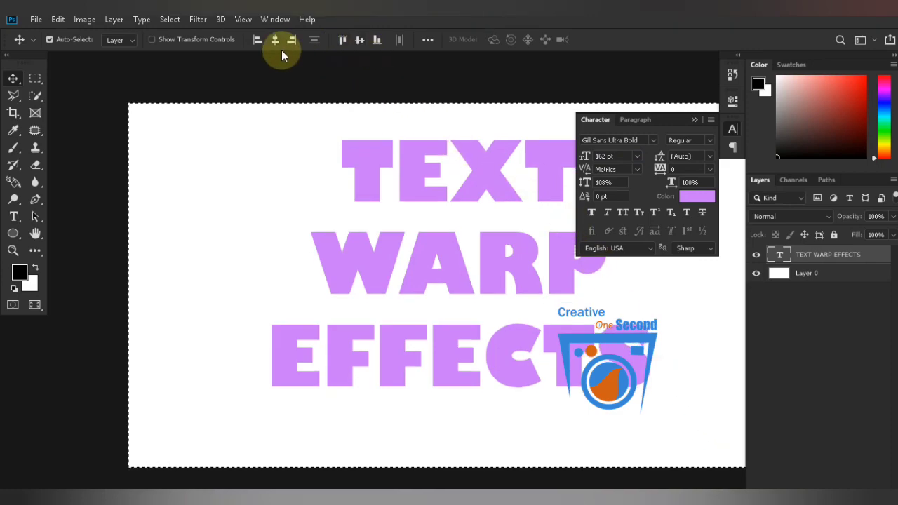
{"action": "left_click", "coordinate": [276, 43]}
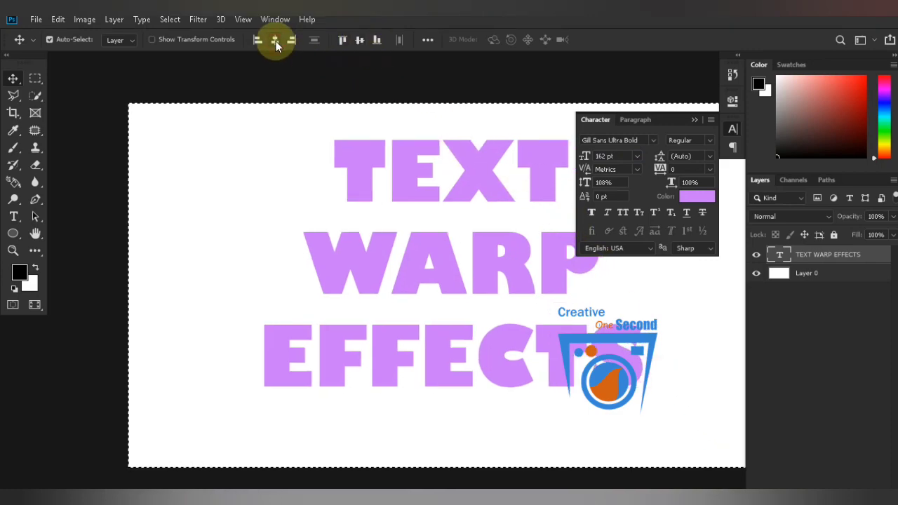
{"action": "left_click", "coordinate": [695, 120]}
{"action": "key", "text": "f"}
{"action": "key", "text": "f"}
{"action": "key", "text": "f"}
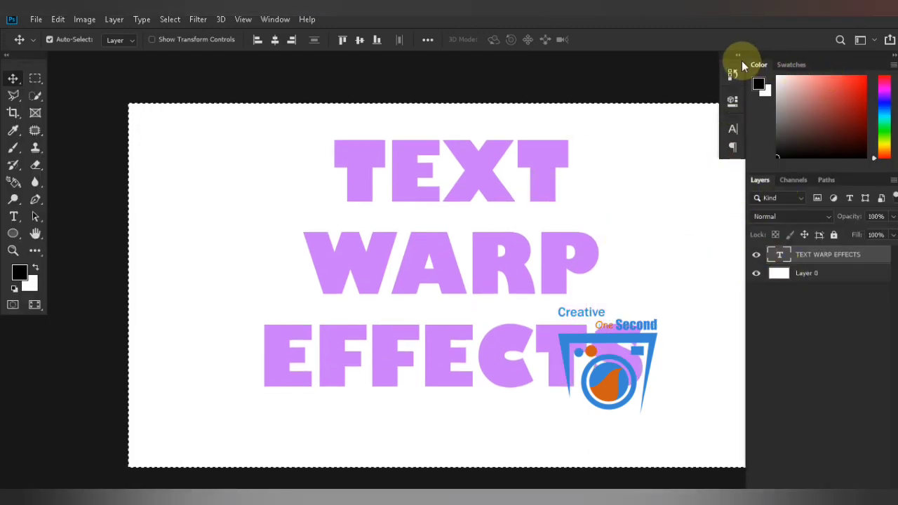
{"action": "key", "text": "ctrl"}
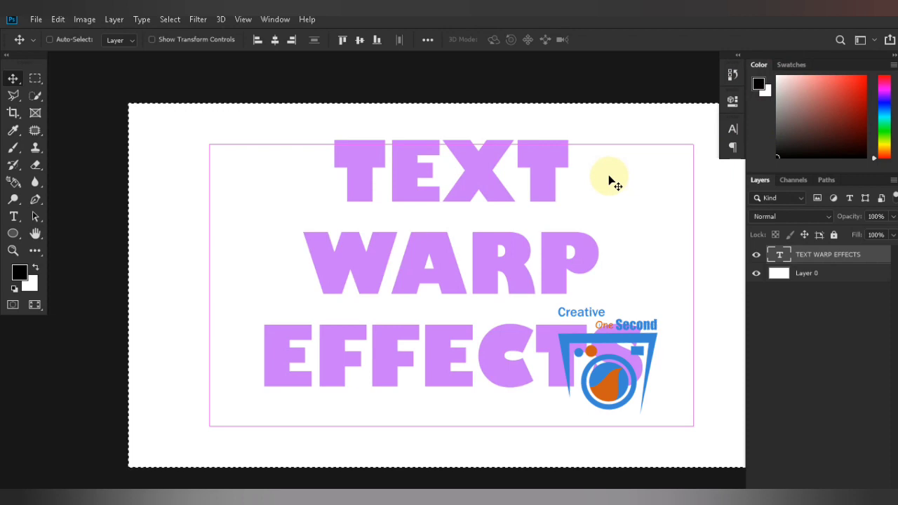
- Apply a horizontal Arc text warp with a +50% bend to the TEXT WARP EFFECTS layer
{"action": "key", "text": "ctrl+plus"}
{"action": "key", "text": "ctrl+plus"}
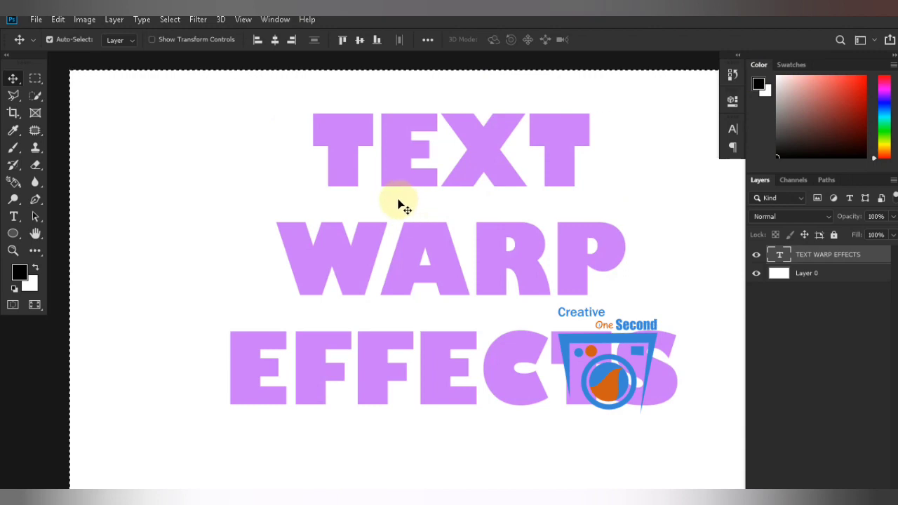
{"action": "key", "text": "t"}
{"action": "right_click", "coordinate": [14, 214]}
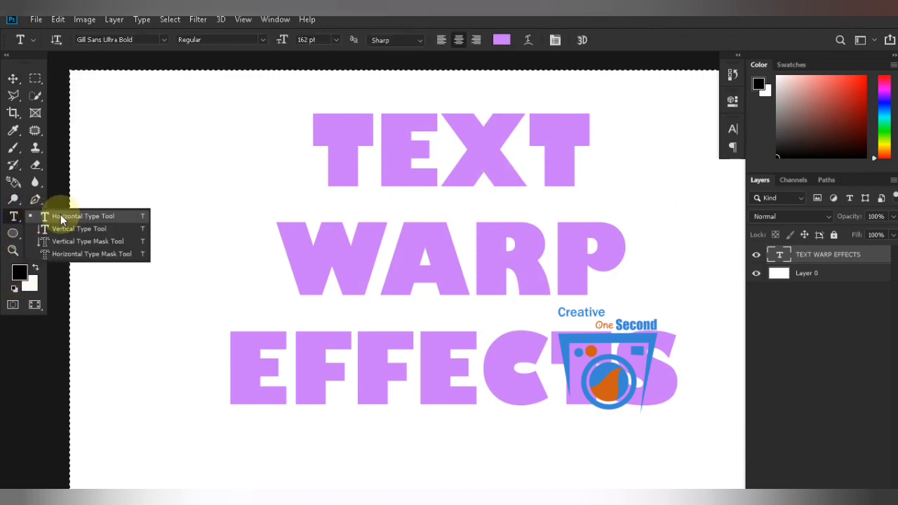
{"action": "left_click", "coordinate": [89, 218]}
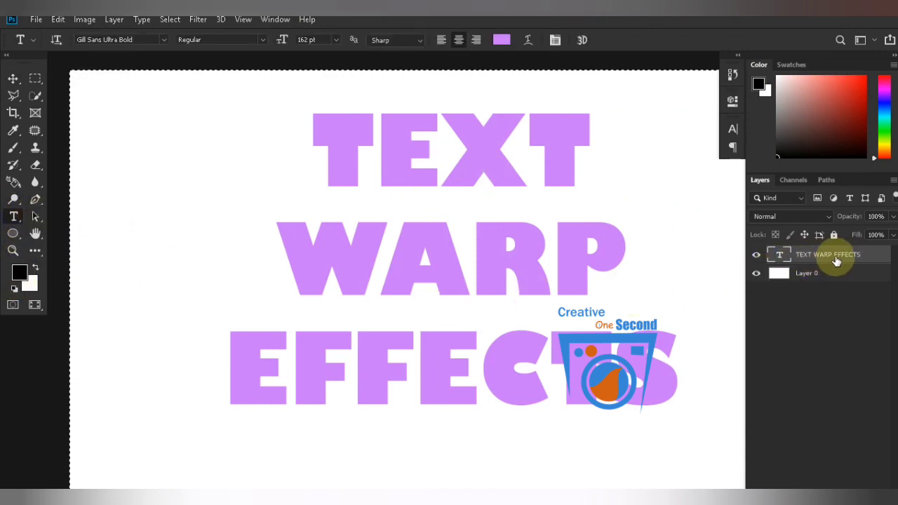
{"action": "left_click", "coordinate": [528, 43]}
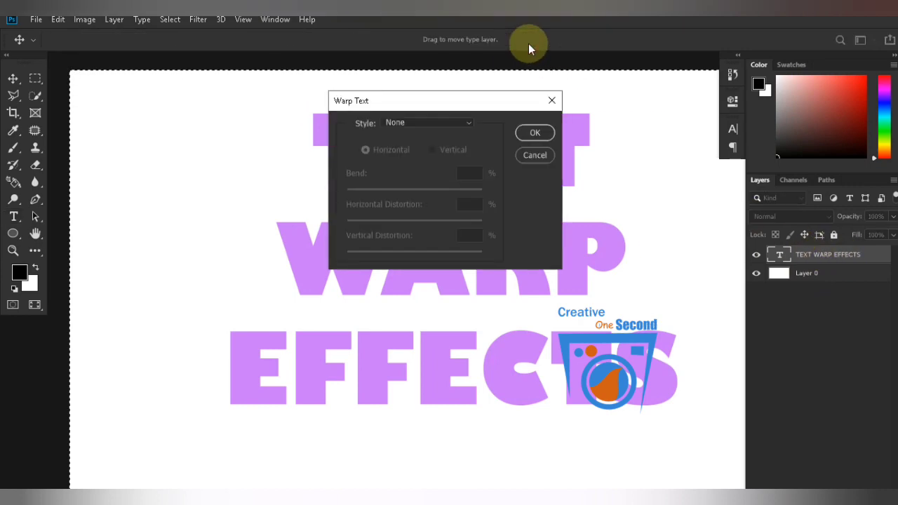
{"action": "left_click", "coordinate": [454, 123]}
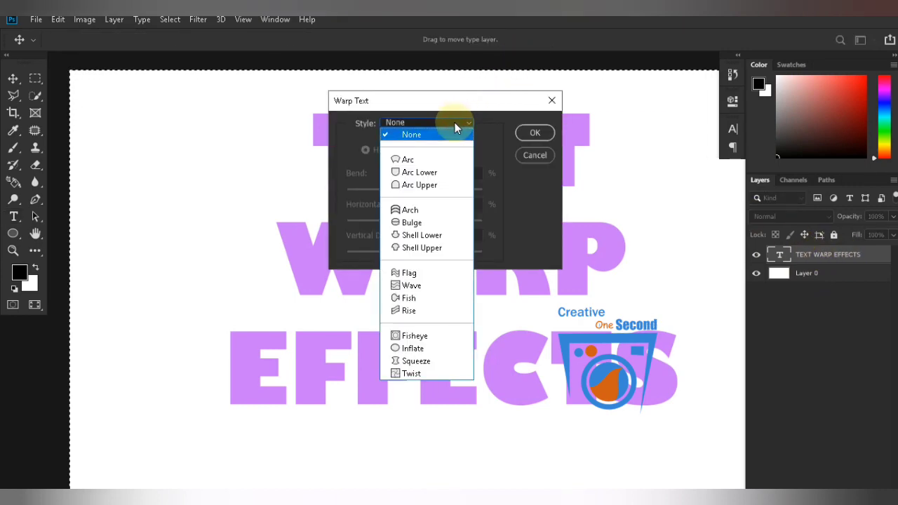
{"action": "left_click", "coordinate": [411, 161]}
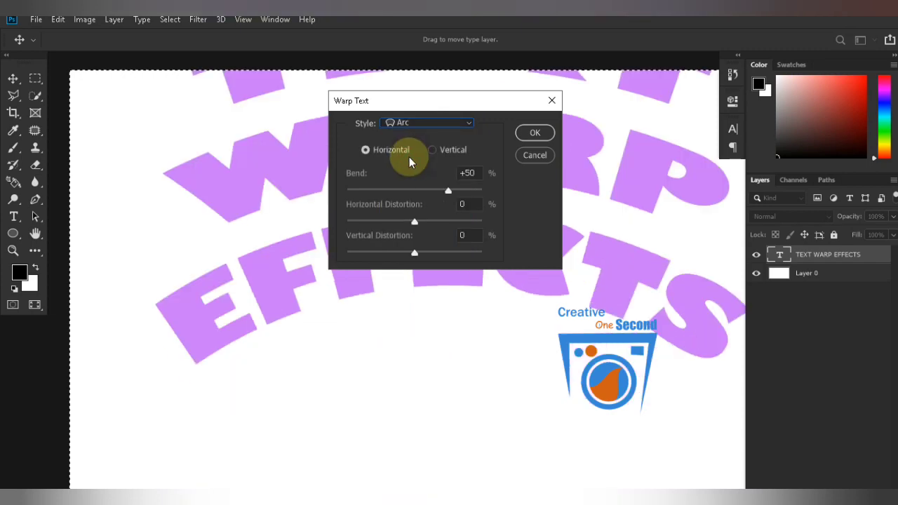
{"action": "left_click", "coordinate": [534, 133]}
{"action": "left_click", "coordinate": [520, 141]}
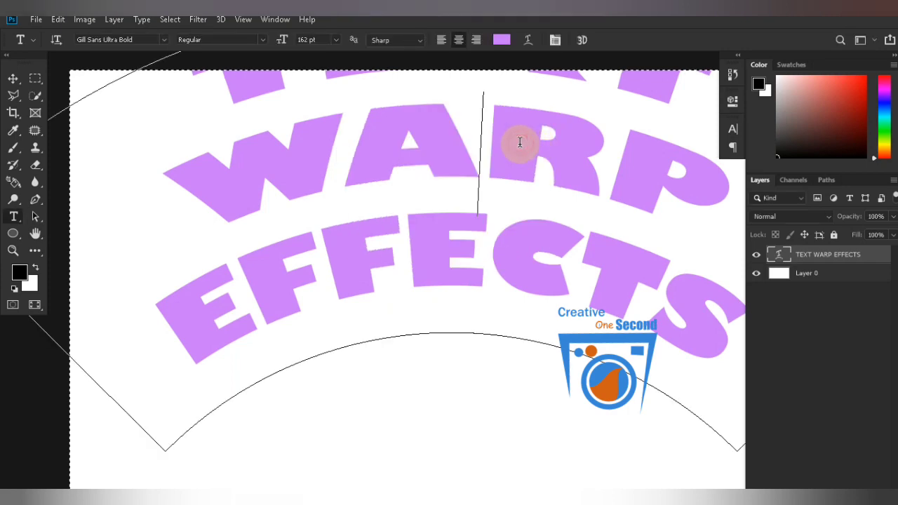
{"action": "type", "text": "V"}
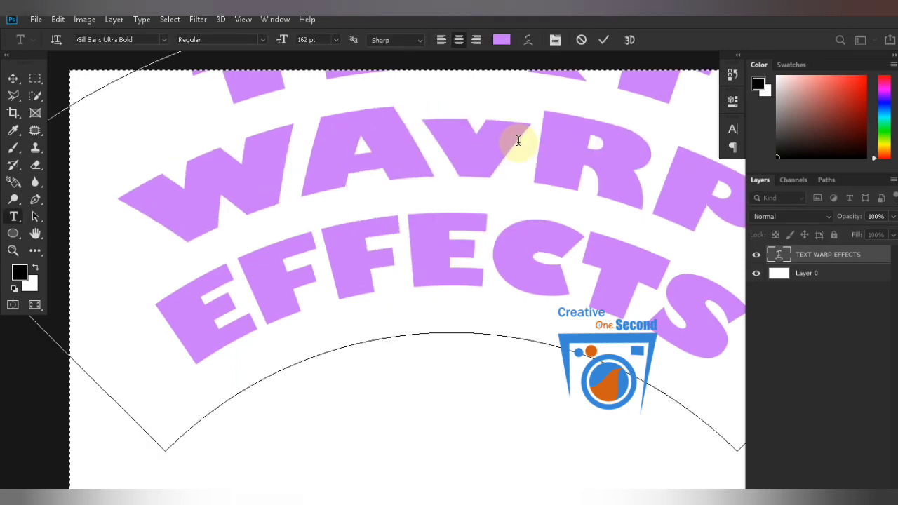
{"action": "key", "text": "ctrl+Return"}
{"action": "key", "text": "ctrl+z"}
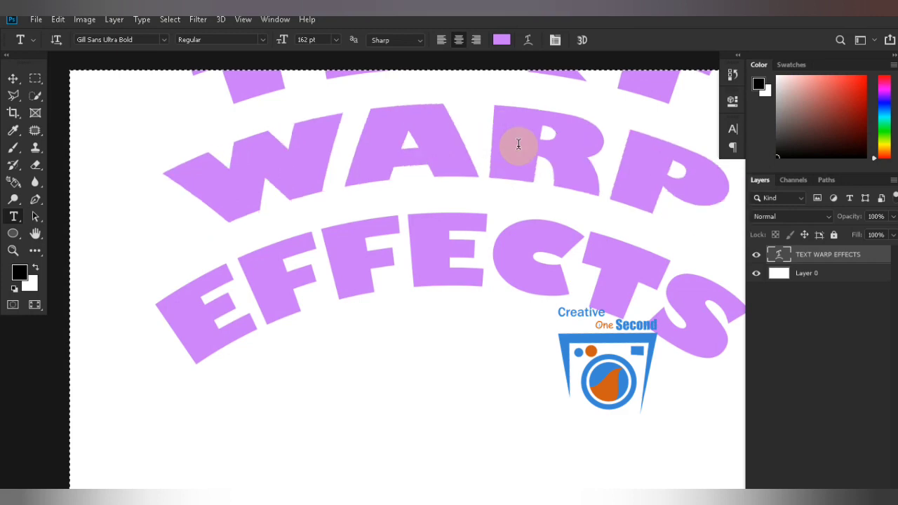
- Try the text layer's Arc warp with a -12% bend, -7% horizontal distortion and -11% vertical distortion
{"action": "double_click", "coordinate": [780, 254]}
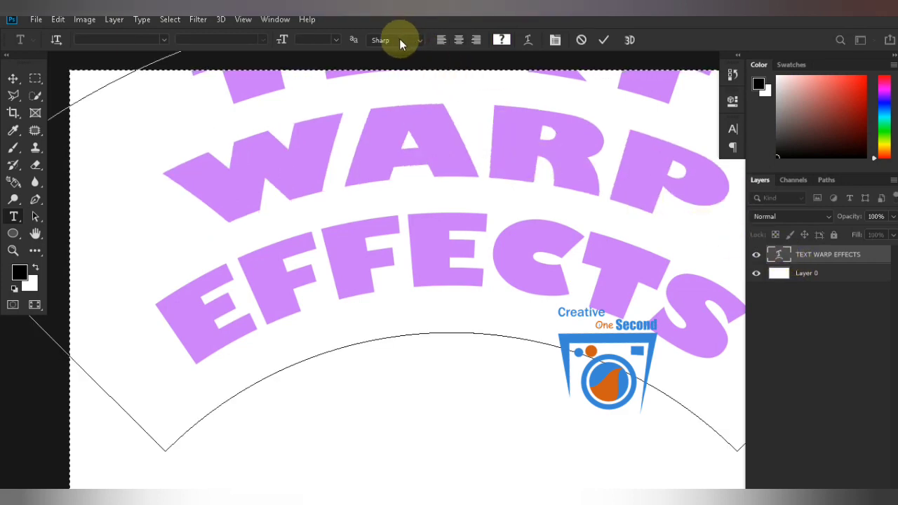
{"action": "left_click", "coordinate": [528, 40]}
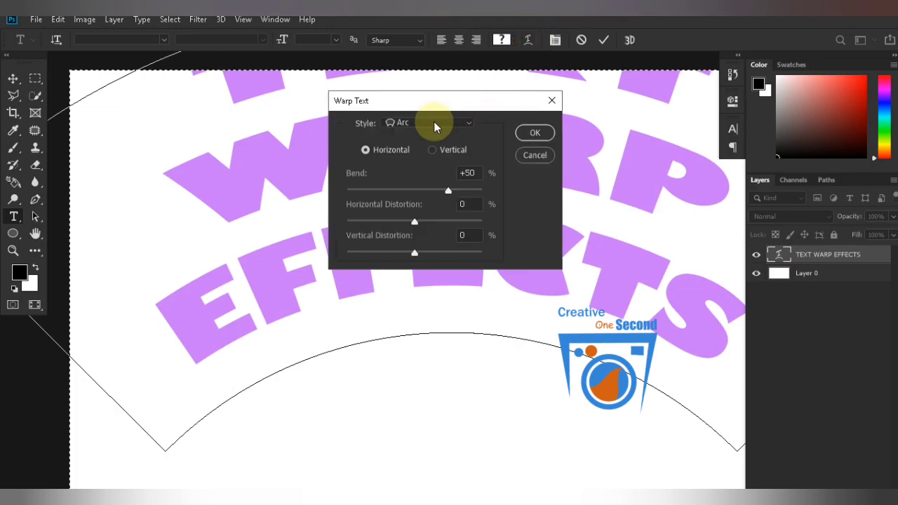
{"action": "left_click_drag", "start_coordinate": [448, 190], "coordinate": [411, 223]}
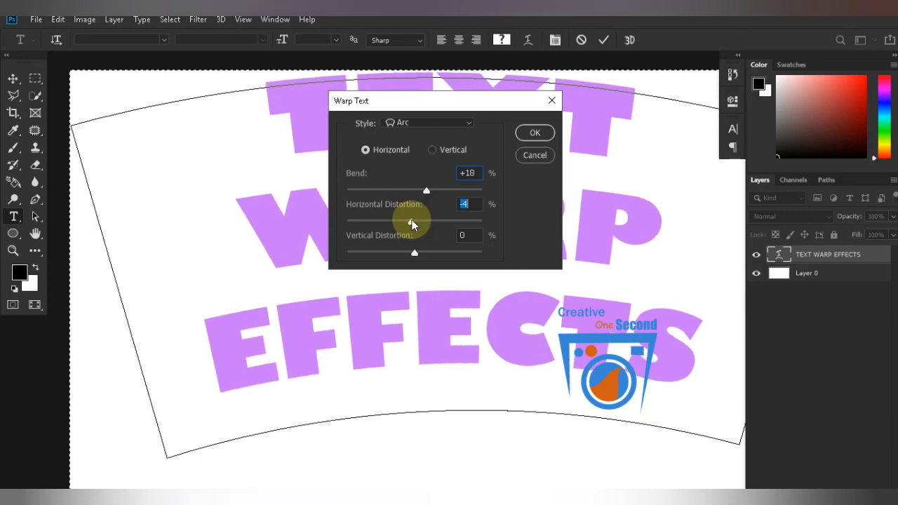
{"action": "left_click_drag", "start_coordinate": [414, 255], "coordinate": [406, 255]}
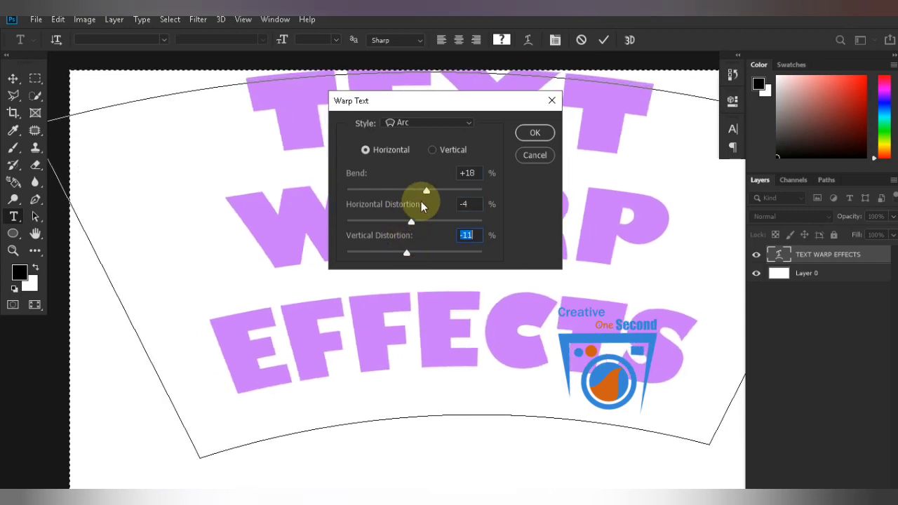
{"action": "left_click_drag", "start_coordinate": [426, 196], "coordinate": [409, 223]}
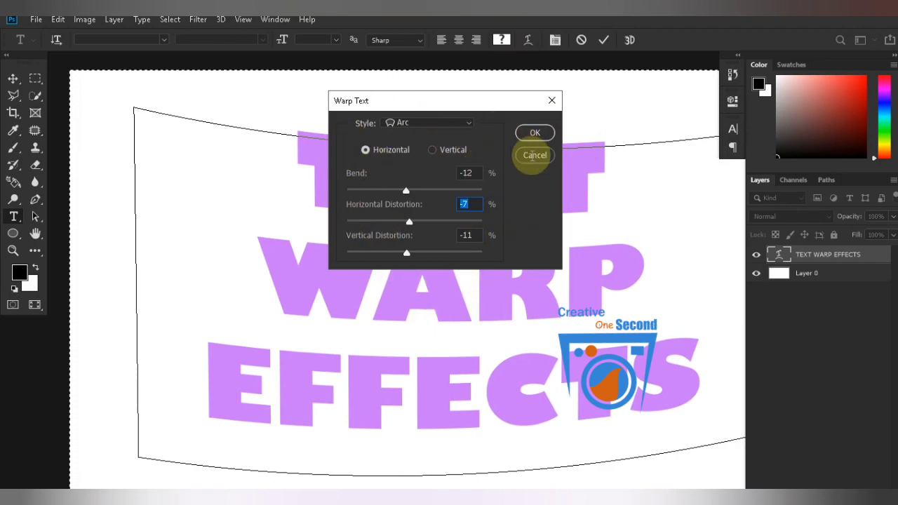
{"action": "left_click", "coordinate": [535, 155]}
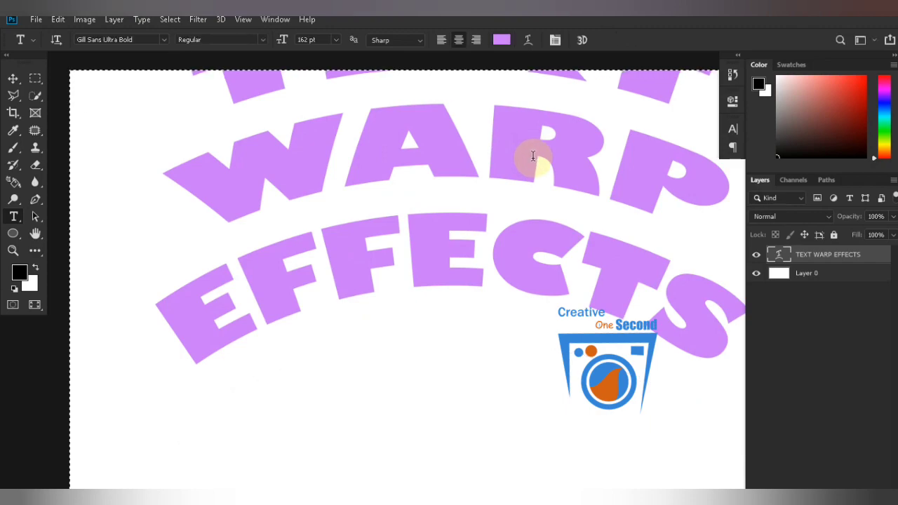
- Undo the Arc warp on the TEXT WARP EFFECTS layer
{"action": "left_click", "coordinate": [36, 20]}
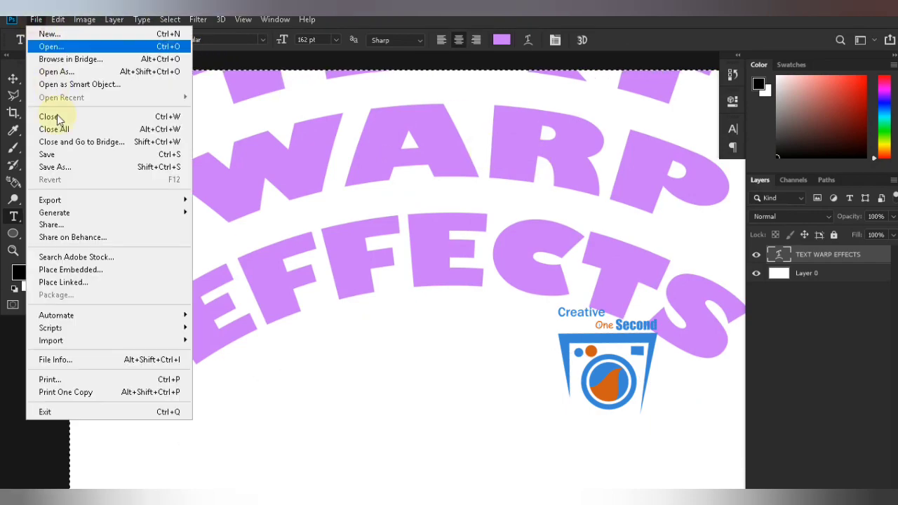
{"action": "left_click", "coordinate": [356, 231]}
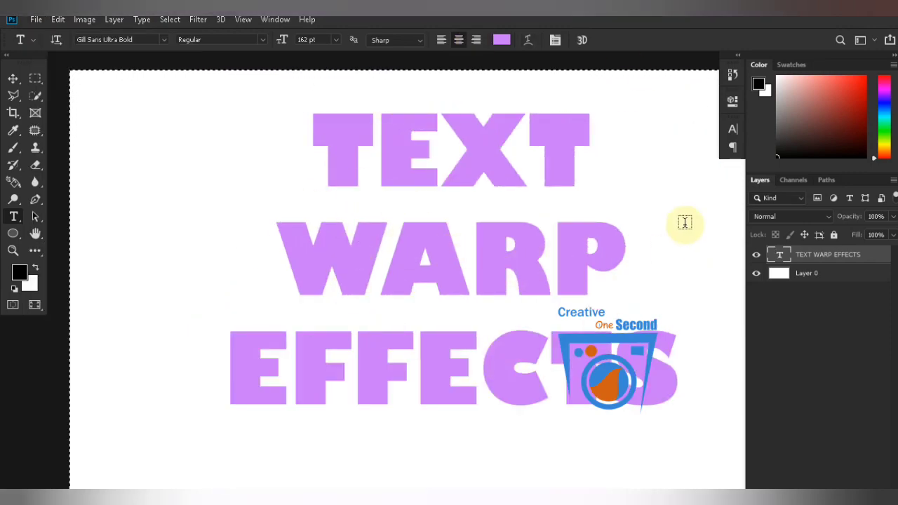
- Try a horizontal Arc Lower warp with a +56% bend and altered horizontal and vertical distortion, and undo it
{"action": "left_click", "coordinate": [529, 40]}
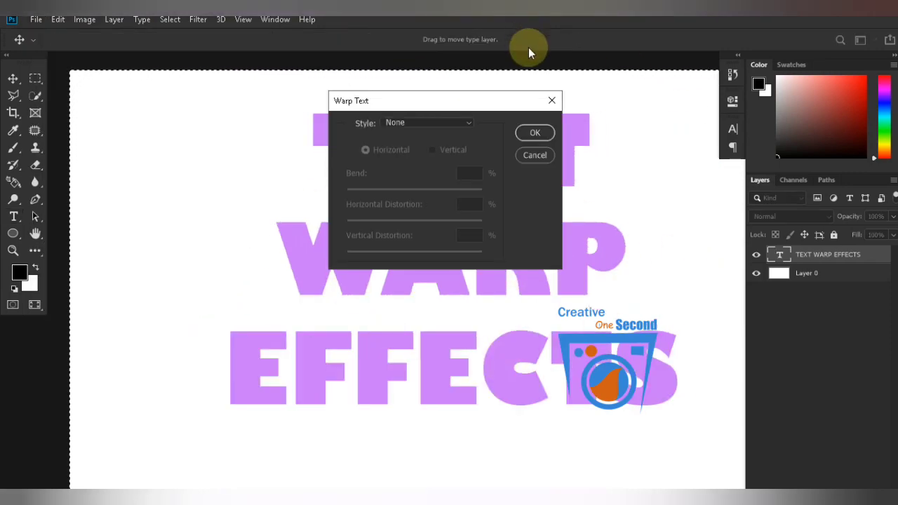
{"action": "left_click", "coordinate": [424, 124]}
{"action": "left_click", "coordinate": [417, 174]}
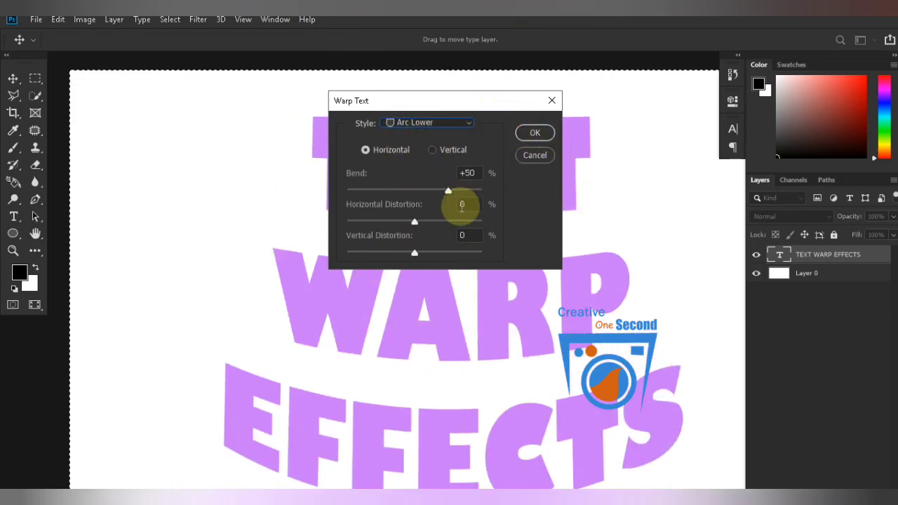
{"action": "left_click_drag", "start_coordinate": [447, 190], "coordinate": [452, 190]}
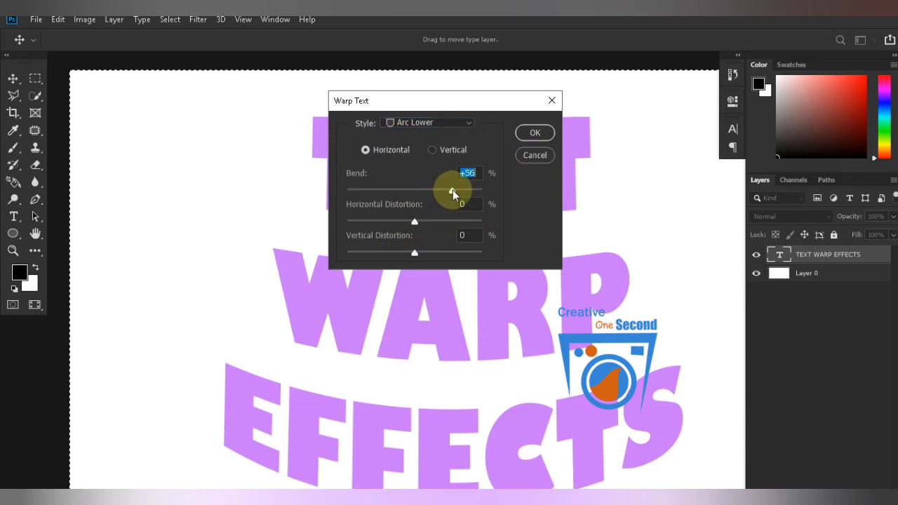
{"action": "left_click_drag", "start_coordinate": [414, 222], "coordinate": [393, 254]}
{"action": "left_click", "coordinate": [534, 132]}
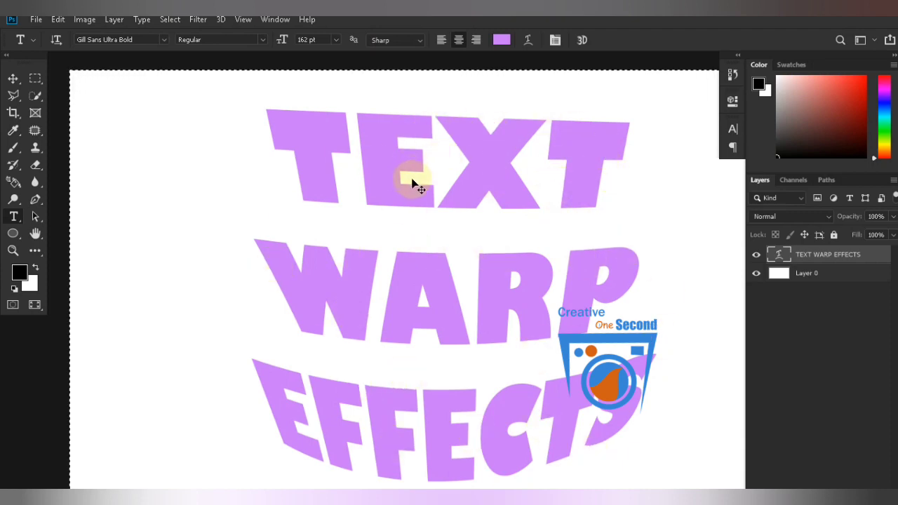
{"action": "key", "text": "ctrl+z"}
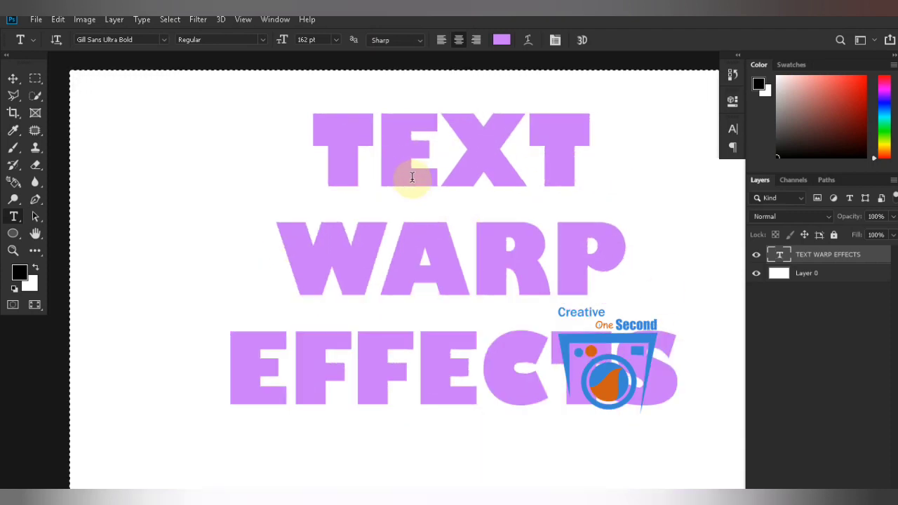
- Try a horizontal Arc Upper warp with a -62% bend, +13% horizontal distortion and +22% vertical distortion
{"action": "left_click", "coordinate": [529, 42]}
{"action": "left_click", "coordinate": [443, 123]}
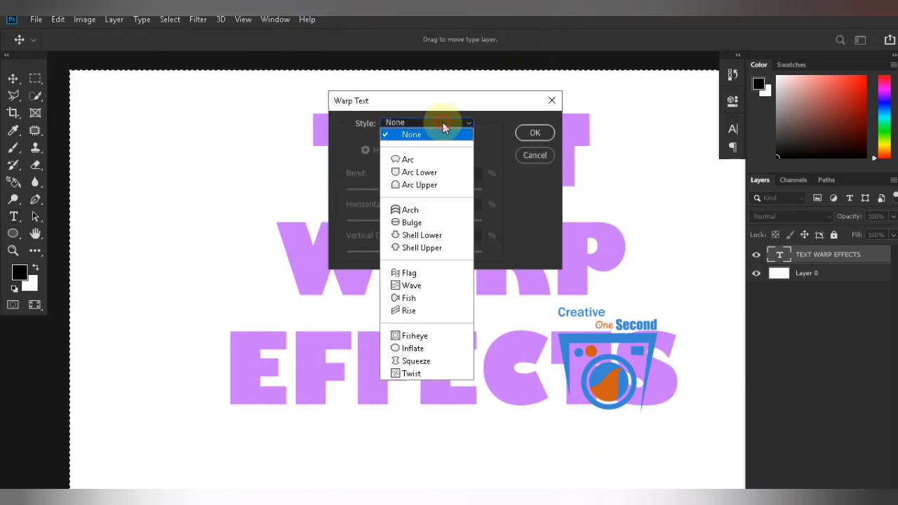
{"action": "left_click", "coordinate": [432, 185]}
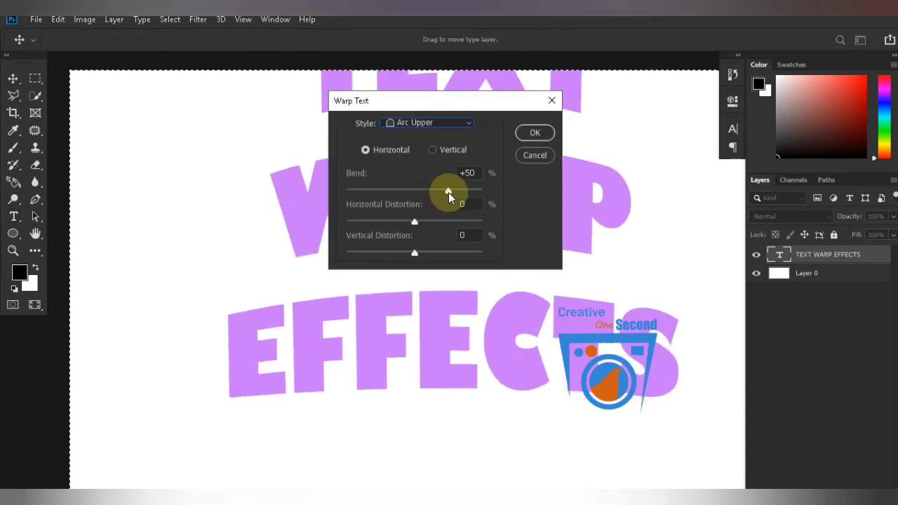
{"action": "left_click_drag", "start_coordinate": [448, 192], "coordinate": [372, 195]}
{"action": "left_click_drag", "start_coordinate": [414, 222], "coordinate": [423, 222]}
{"action": "left_click_drag", "start_coordinate": [414, 253], "coordinate": [430, 254]}
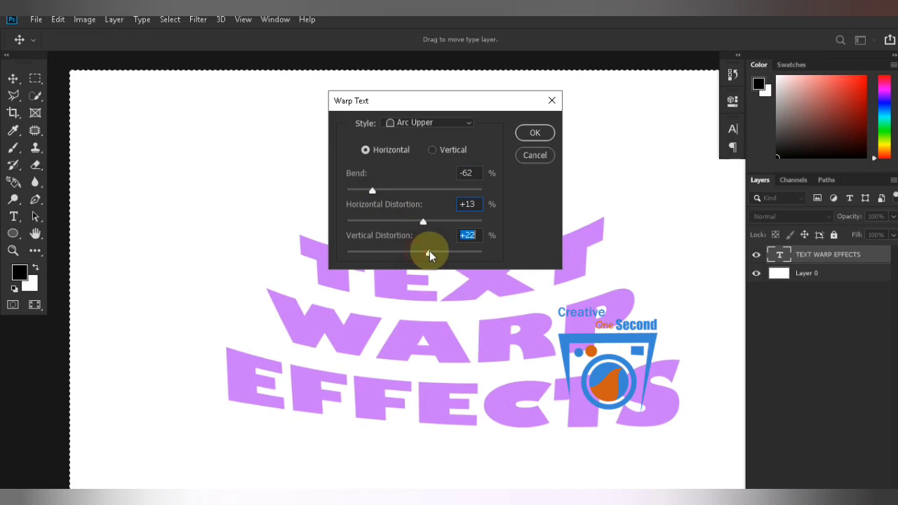
{"action": "left_click", "coordinate": [534, 155]}
- Try a horizontal Arch warp with a +50% bend, -8% horizontal distortion and +21% vertical distortion
{"action": "left_click", "coordinate": [528, 42]}
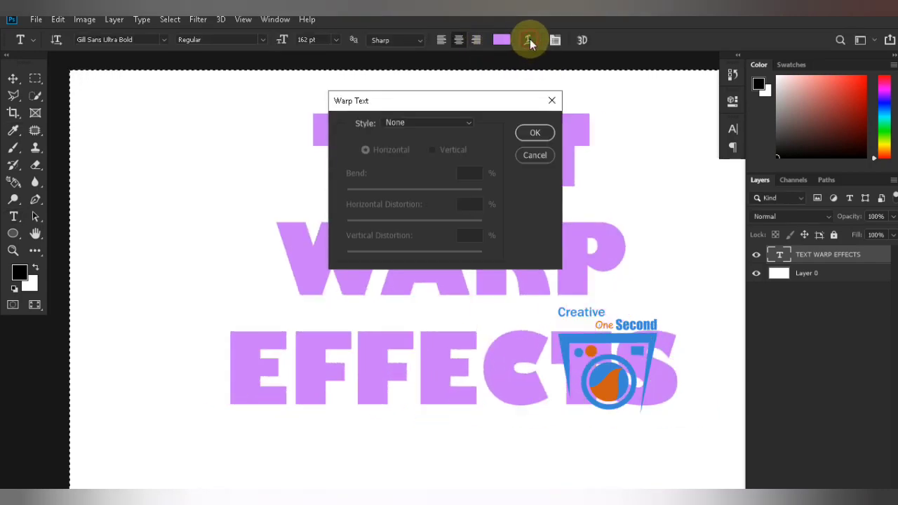
{"action": "left_click", "coordinate": [414, 123]}
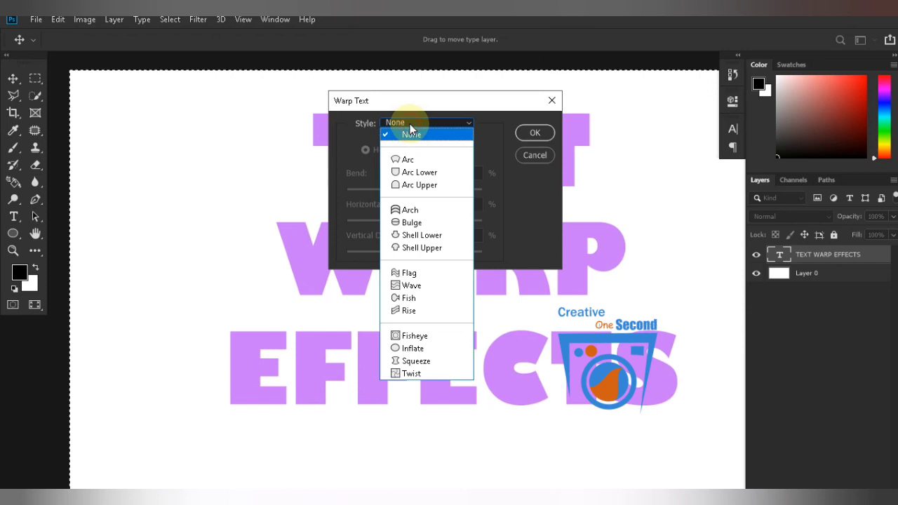
{"action": "left_click", "coordinate": [410, 209]}
{"action": "left_click_drag", "start_coordinate": [420, 224], "coordinate": [431, 258]}
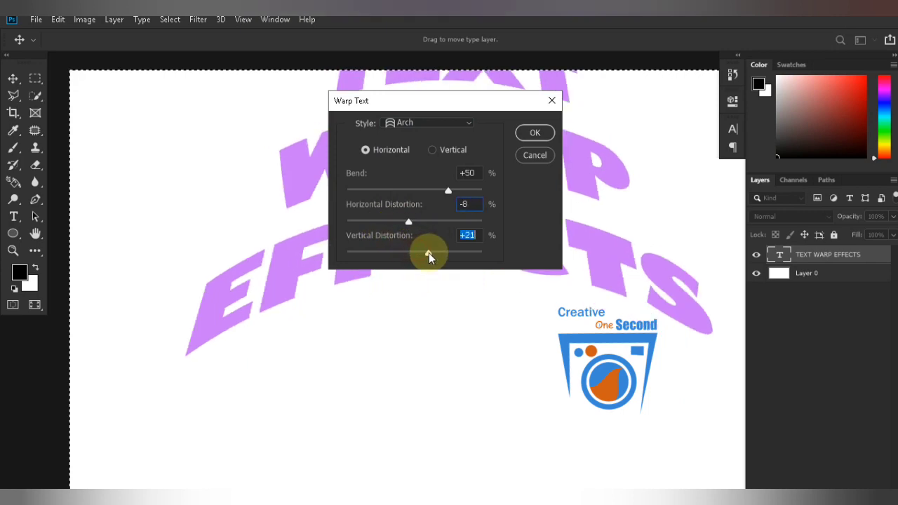
{"action": "left_click", "coordinate": [540, 134]}
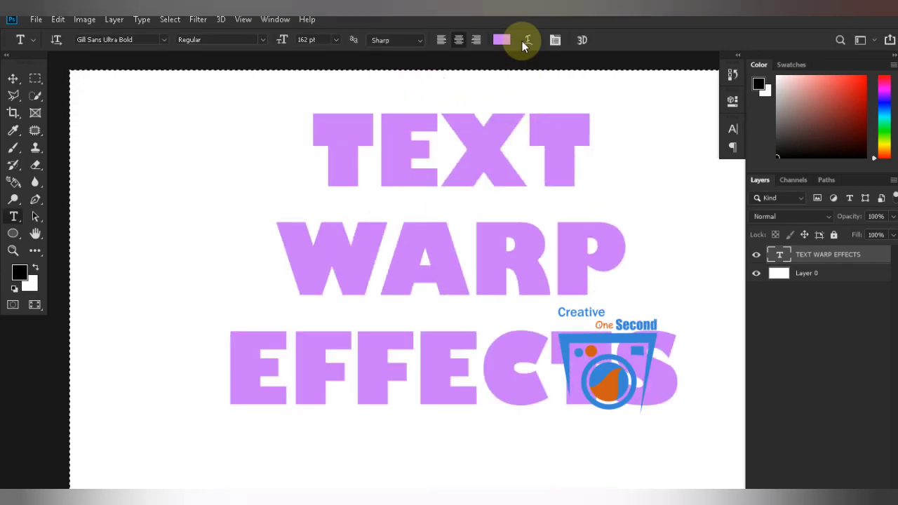
- Apply a horizontal Squeeze warp to the text layer with a +43% bend, +4% horizontal distortion and +16% vertical distortion
{"action": "left_click", "coordinate": [528, 40]}
{"action": "left_click_drag", "start_coordinate": [537, 105], "coordinate": [784, 46]}
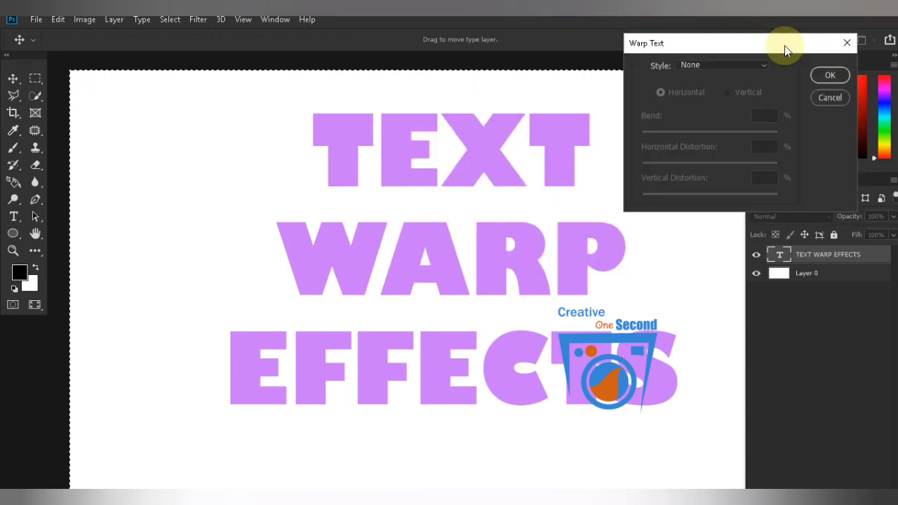
{"action": "left_click", "coordinate": [718, 66]}
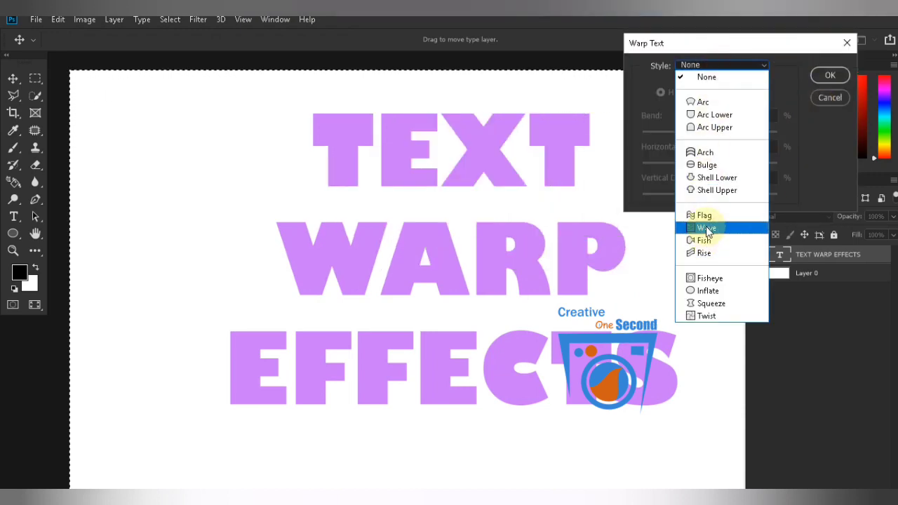
{"action": "left_click", "coordinate": [711, 304]}
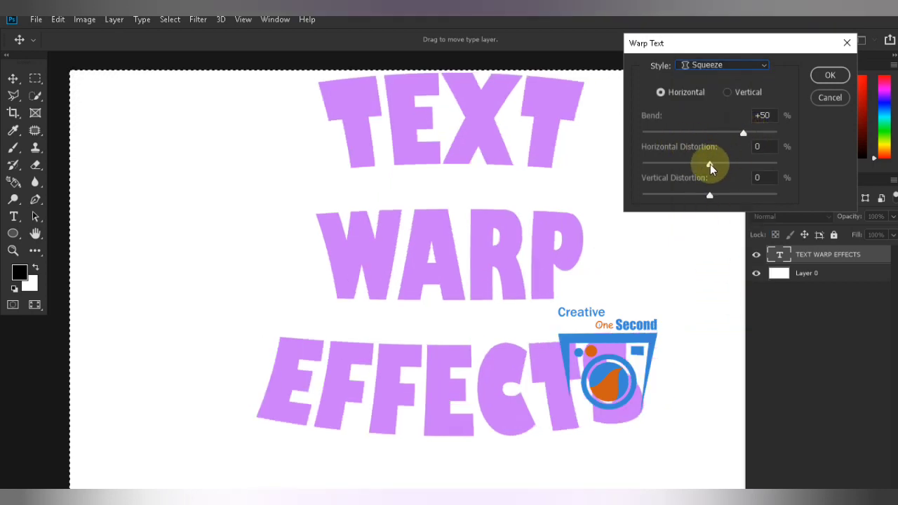
{"action": "left_click_drag", "start_coordinate": [707, 165], "coordinate": [712, 164]}
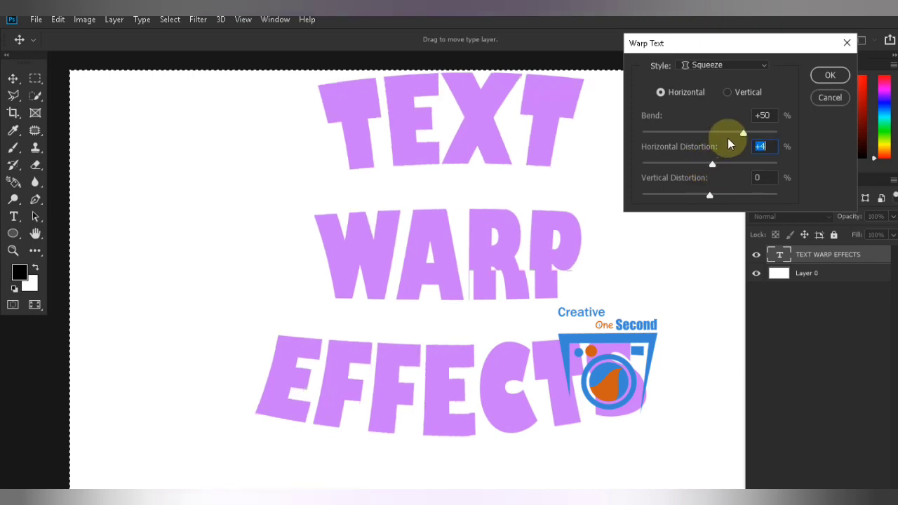
{"action": "left_click_drag", "start_coordinate": [743, 133], "coordinate": [735, 151]}
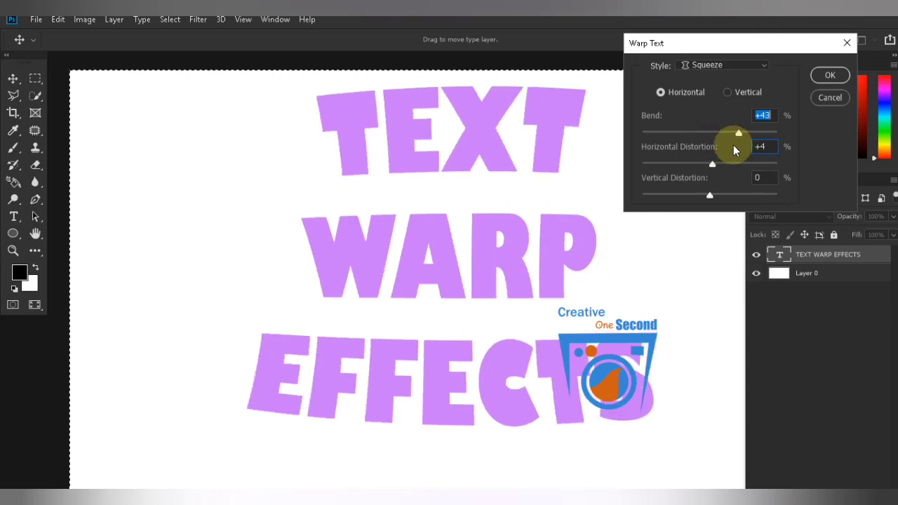
{"action": "left_click_drag", "start_coordinate": [716, 195], "coordinate": [721, 196]}
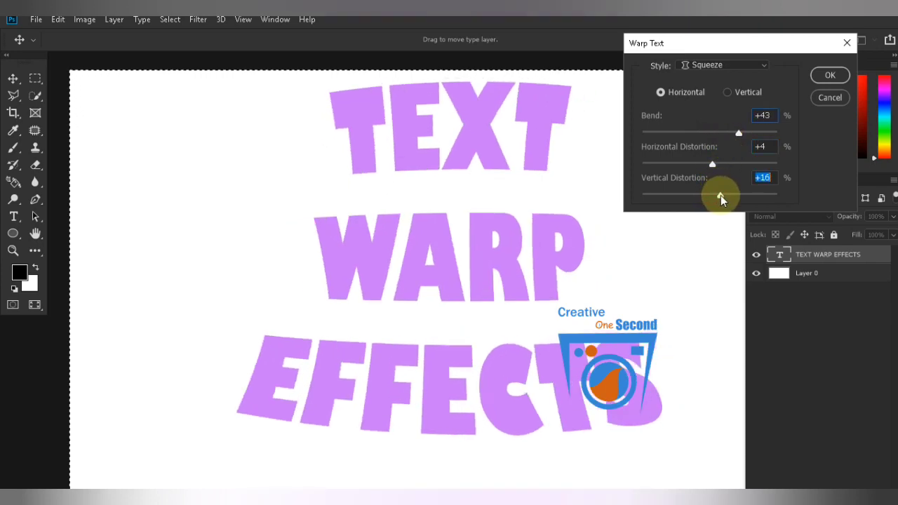
{"action": "left_click", "coordinate": [821, 76]}
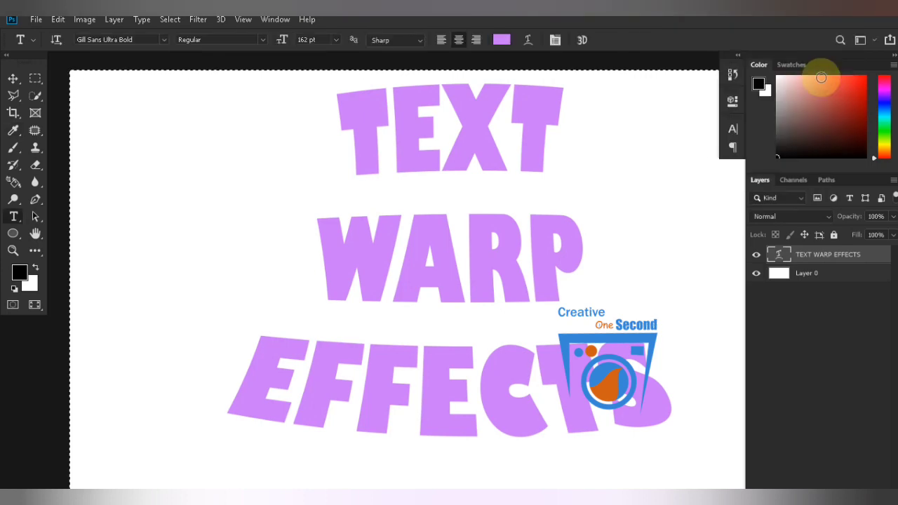
- Move the warped text slightly down and to the left of its centred position and clear the canvas selection
{"action": "key", "text": "v"}
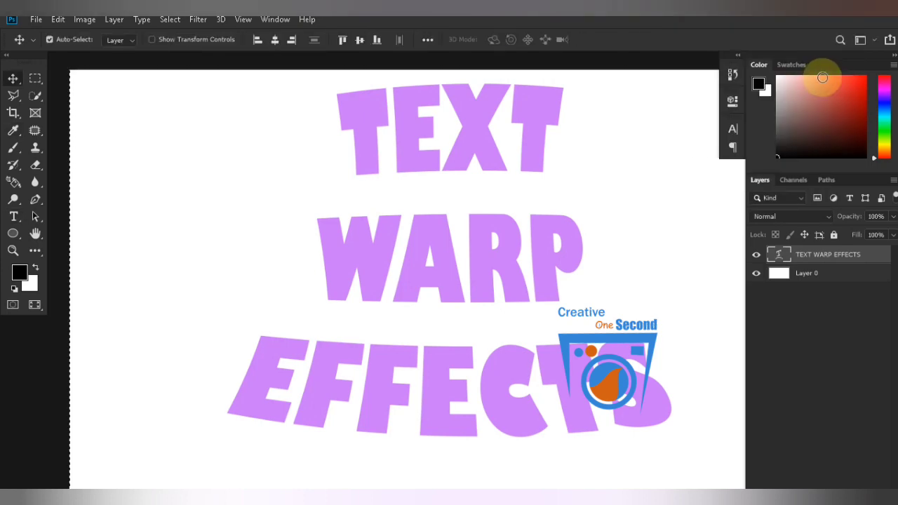
{"action": "left_click", "coordinate": [275, 41]}
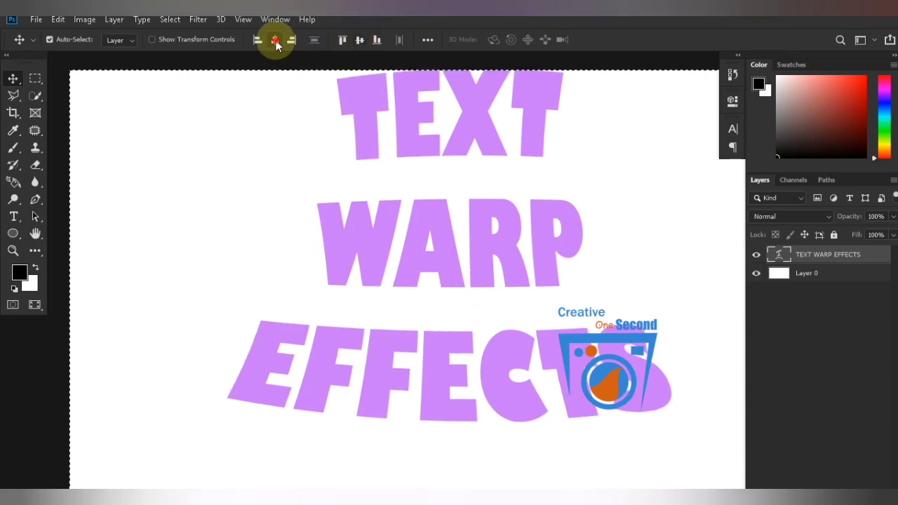
{"action": "left_click_drag", "start_coordinate": [421, 139], "coordinate": [391, 170]}
{"action": "key", "text": "ctrl+d"}
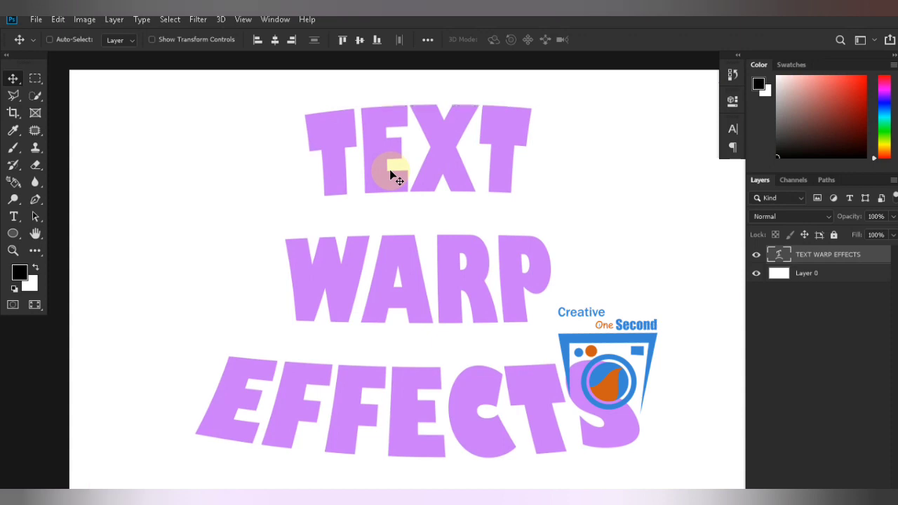
{"action": "left_click", "coordinate": [384, 169]}
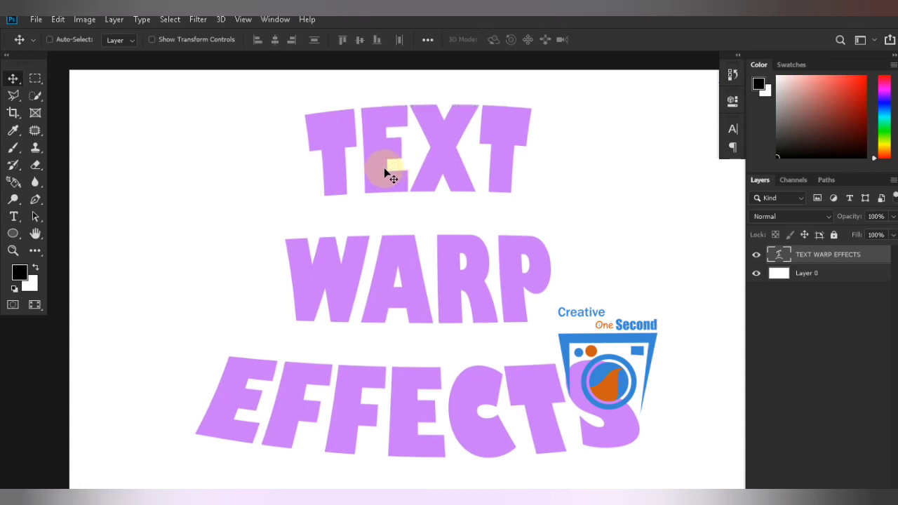